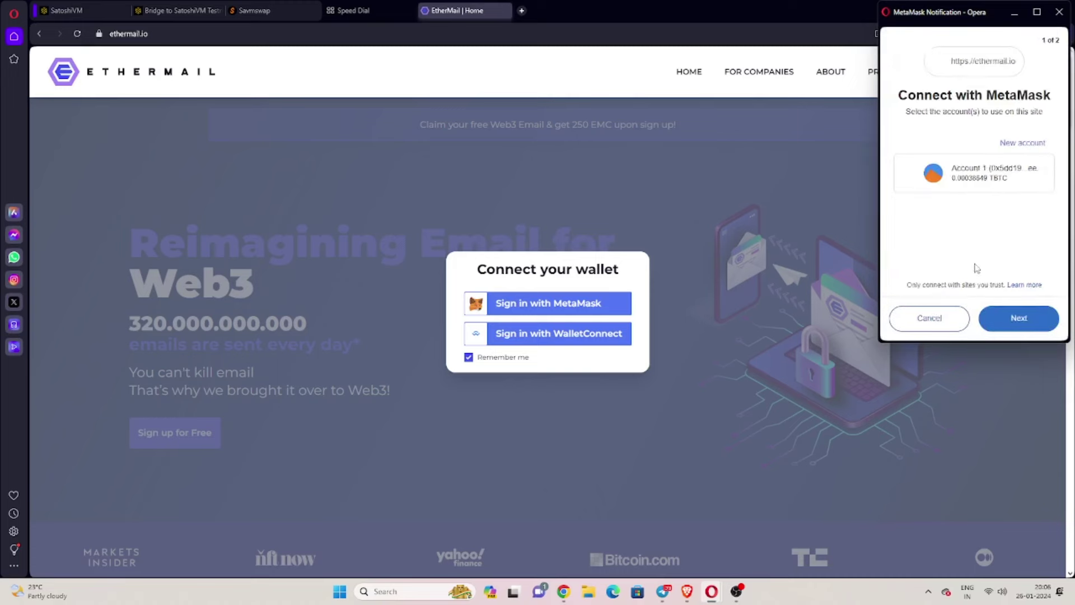
Connect MetaMask Account 1 to EtherMail and sign the Terms and Conditions message to sign in
click(1020, 329)
click(1019, 329)
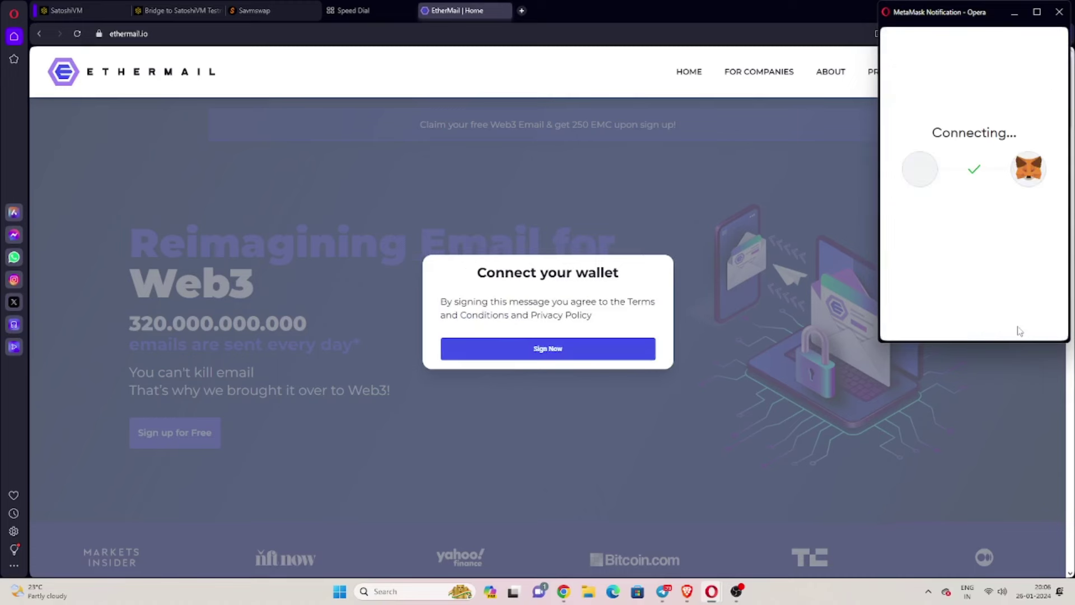
click(631, 355)
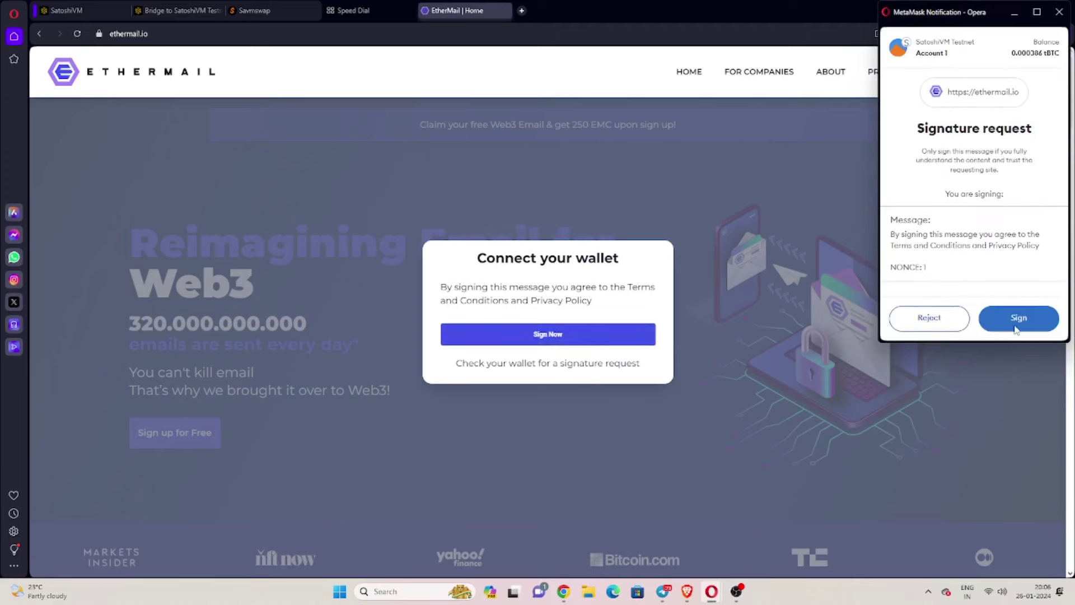
click(1016, 324)
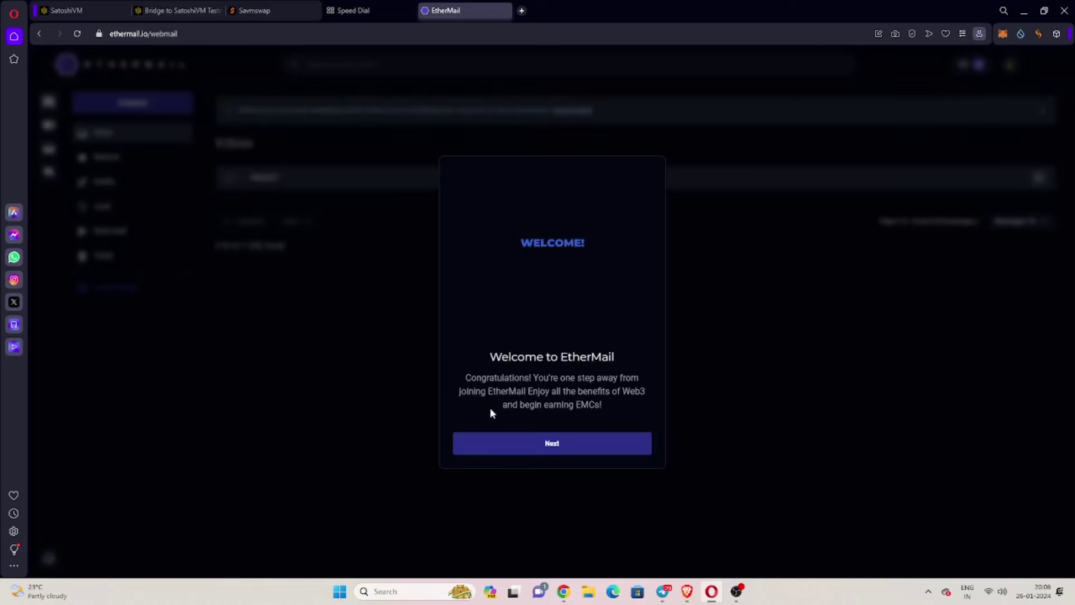
Continue past the welcome message and submit a backup email address as the secondary email
click(576, 444)
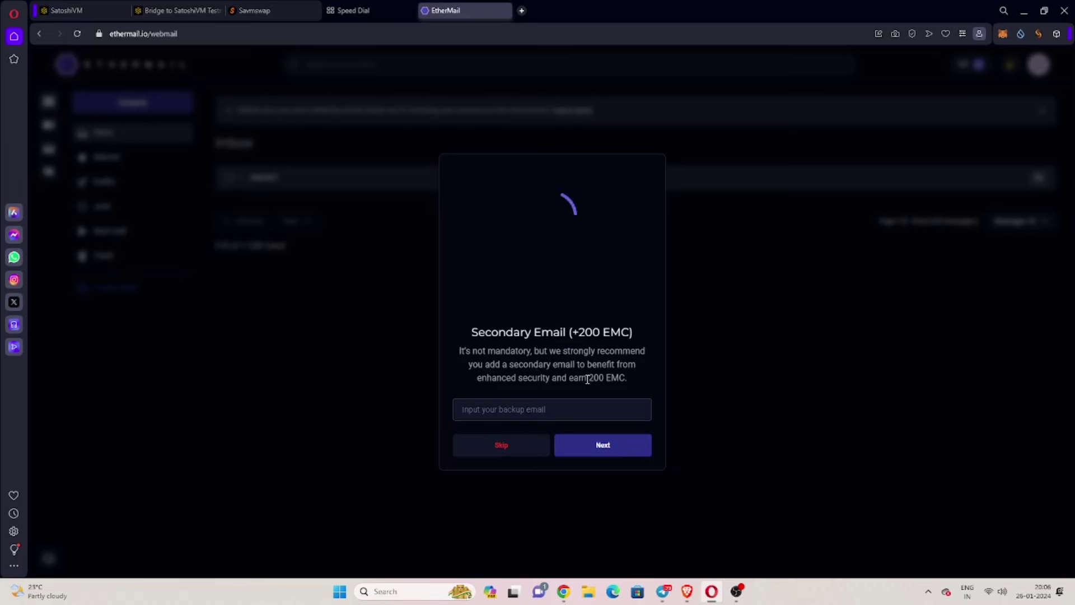
click(586, 412)
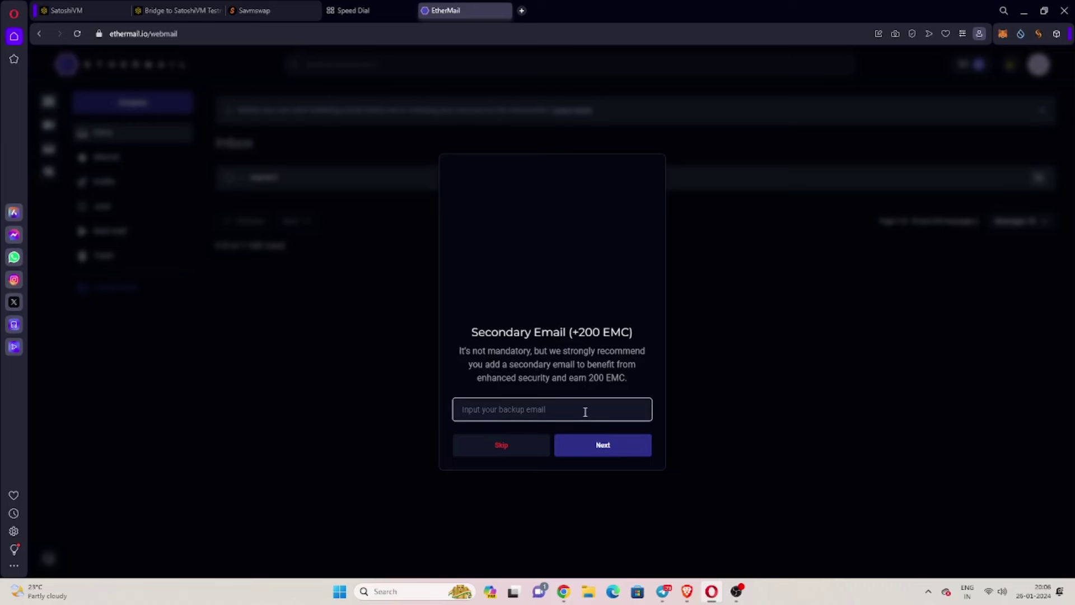
text(crypt)
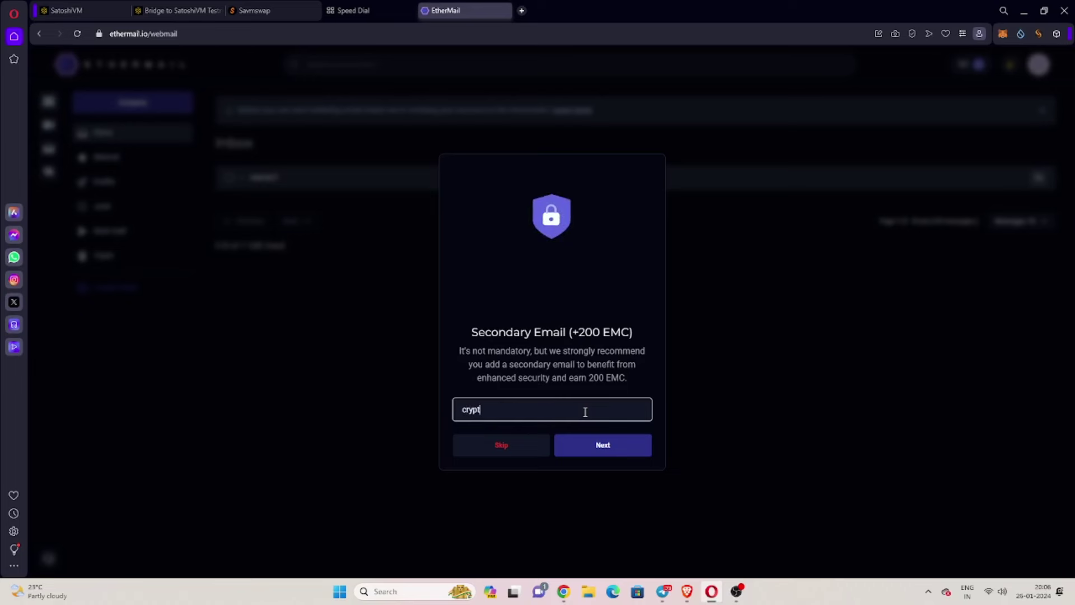
text(ok)
click(603, 448)
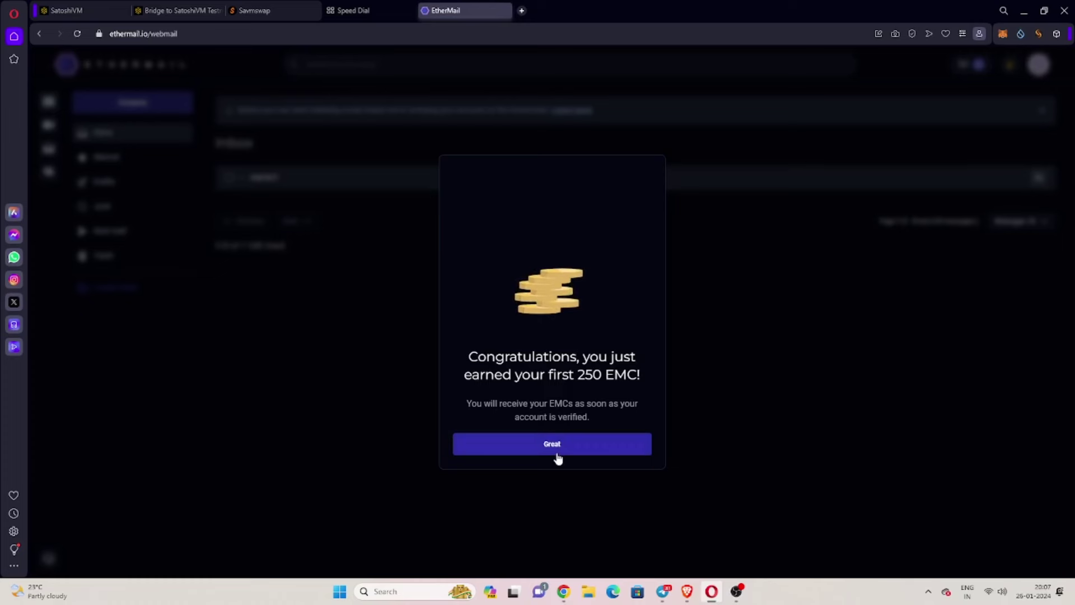
Accept the EMC reward and finish onboarding with the default privacy settings and no communication preferences, continuing to the inbox
click(557, 458)
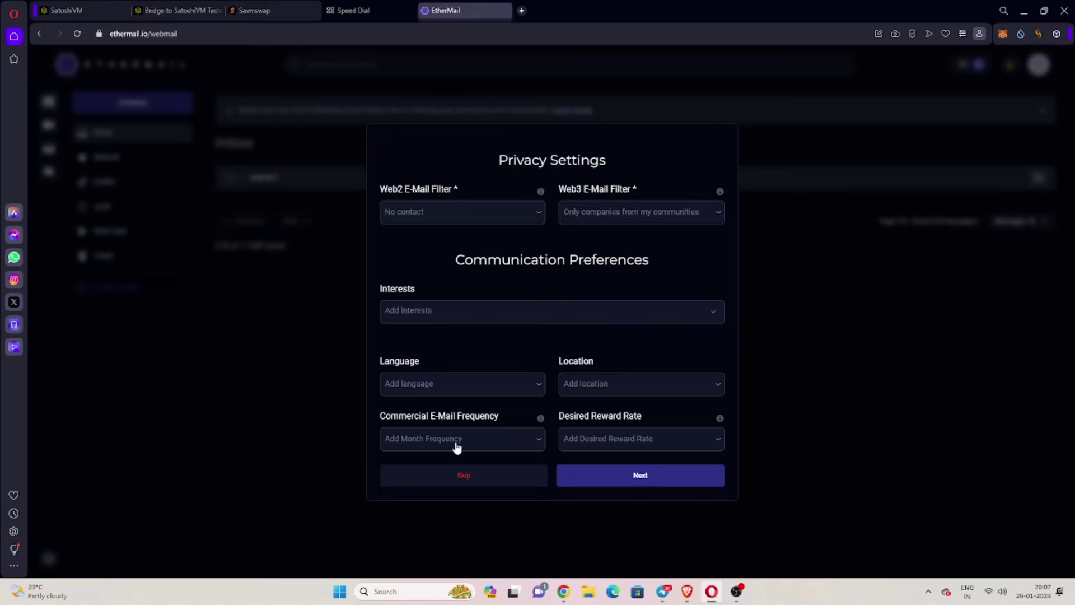
click(609, 476)
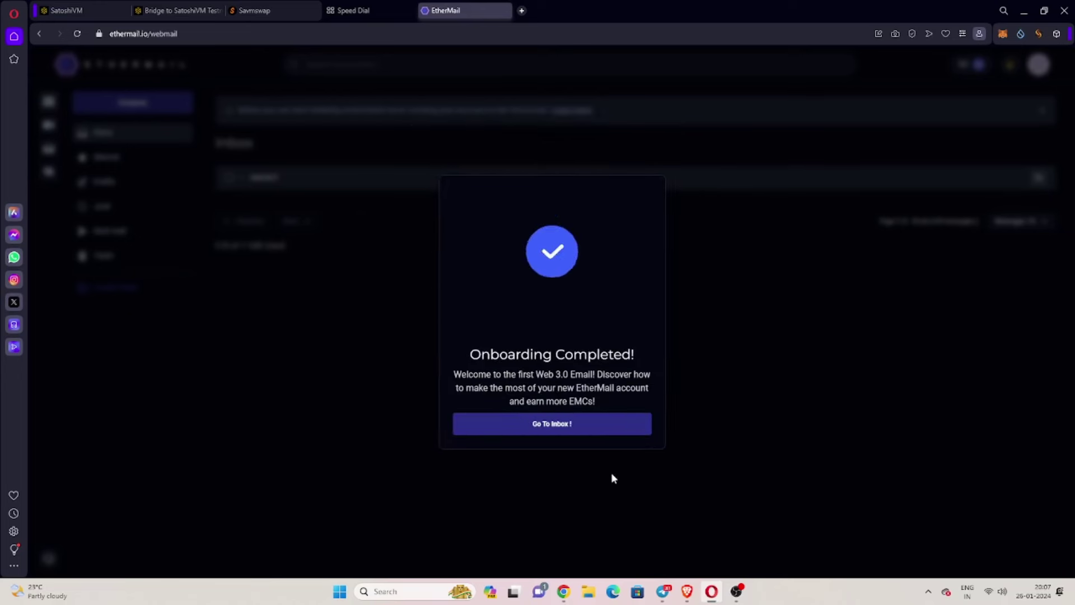
click(552, 433)
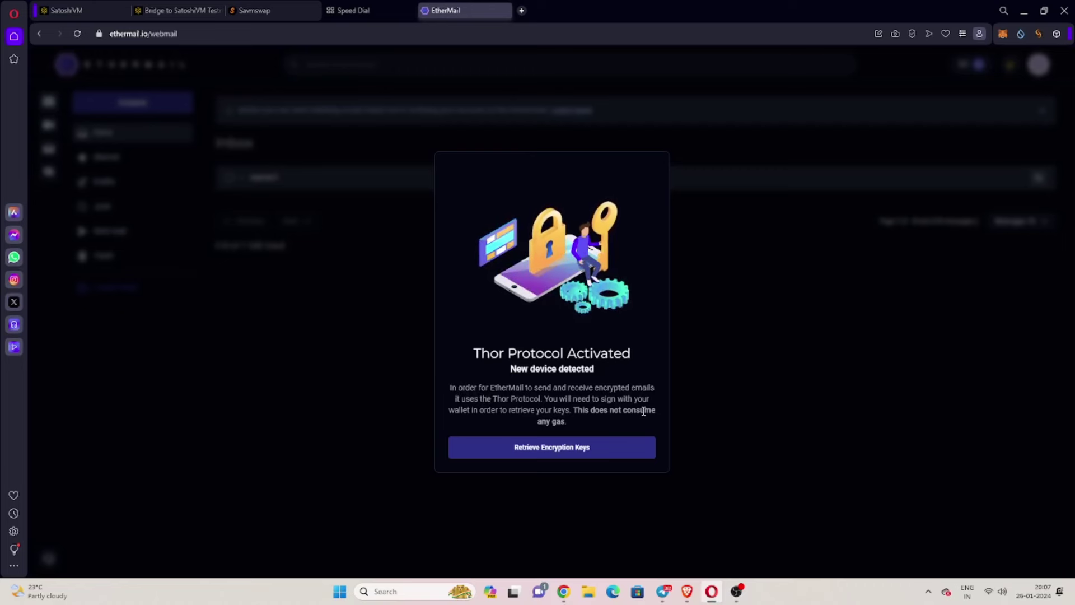
Retrieve the encryption keys by signing the Thor Protocol request in MetaMask, and close the wallet verification notice
click(579, 447)
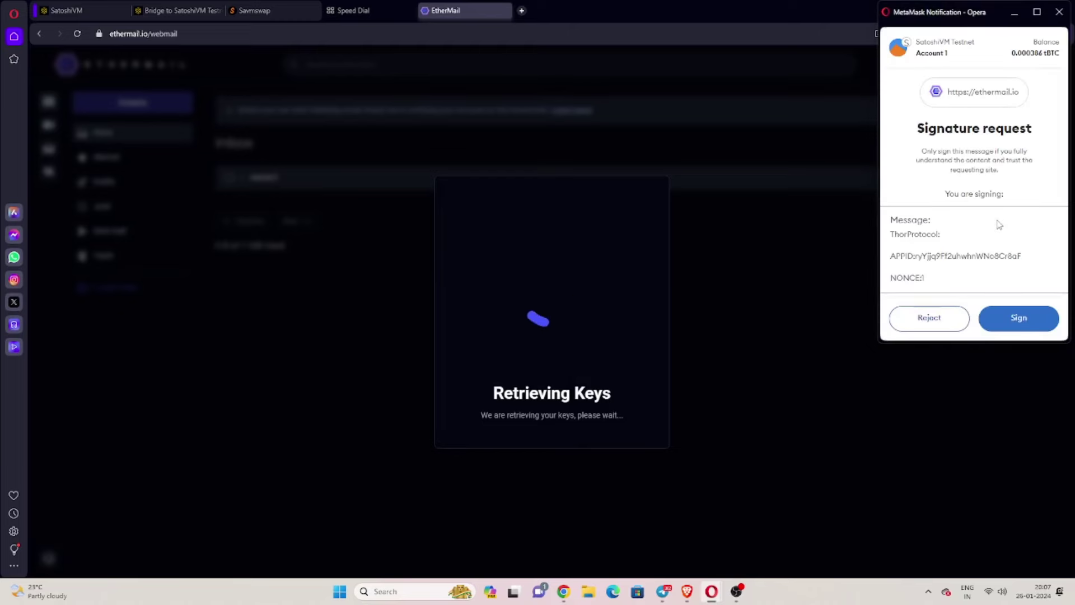
click(1007, 331)
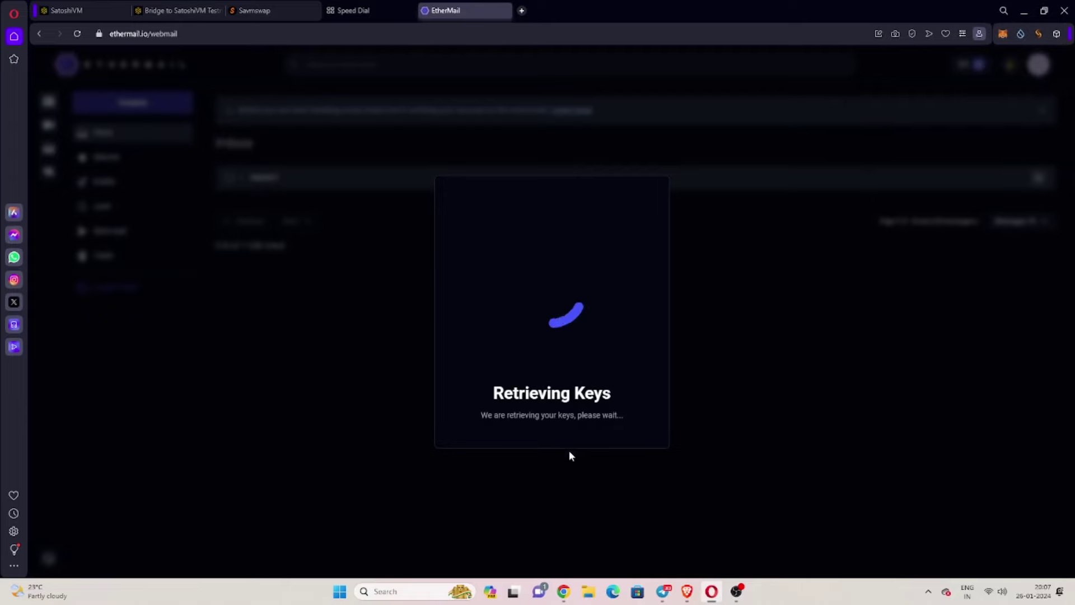
click(572, 453)
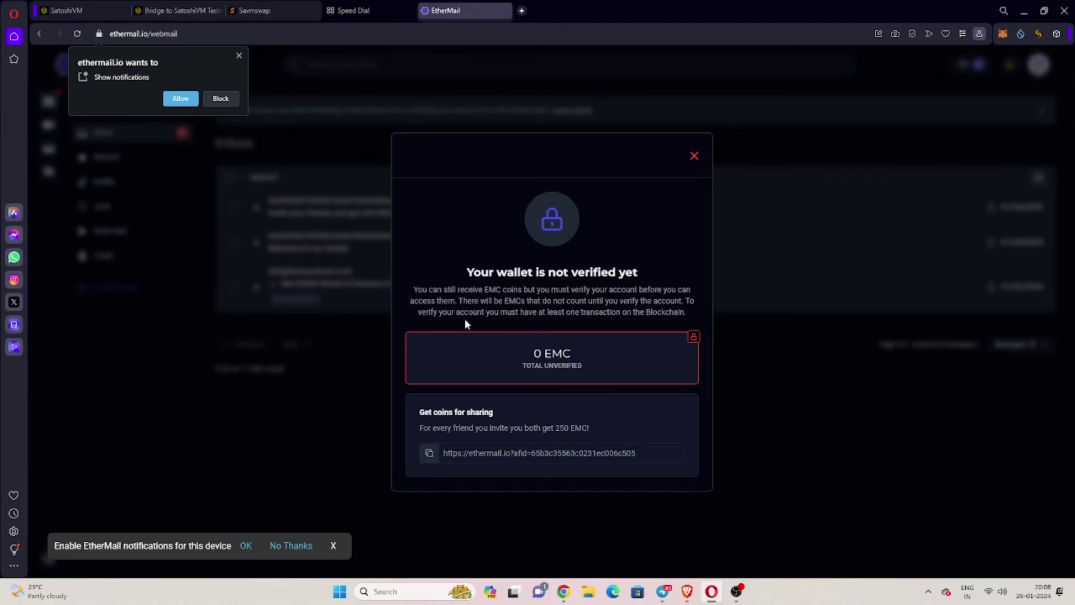
click(695, 155)
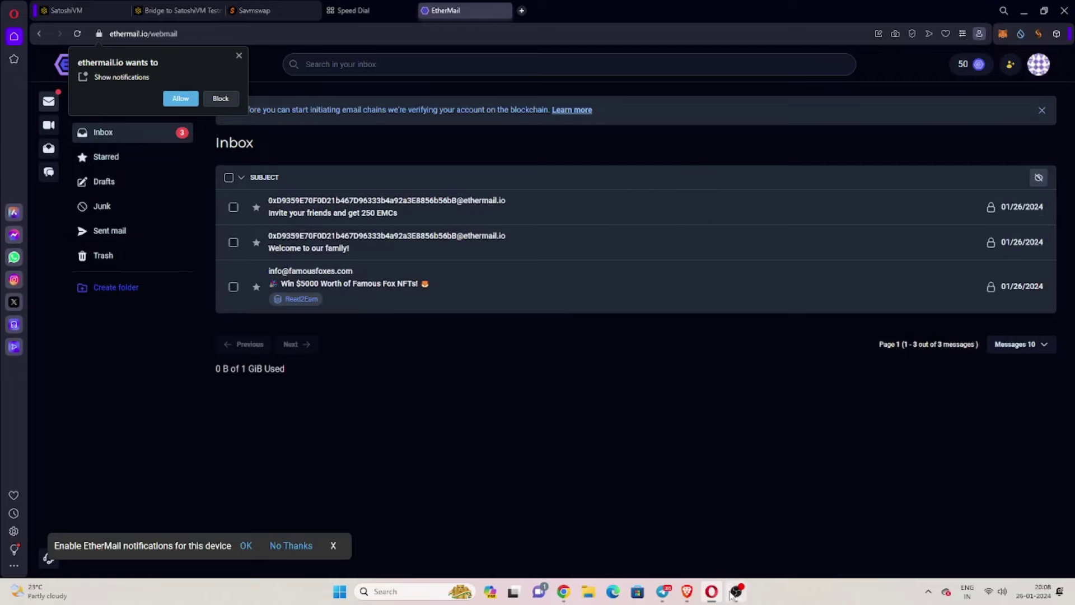
key(alt+Tab)
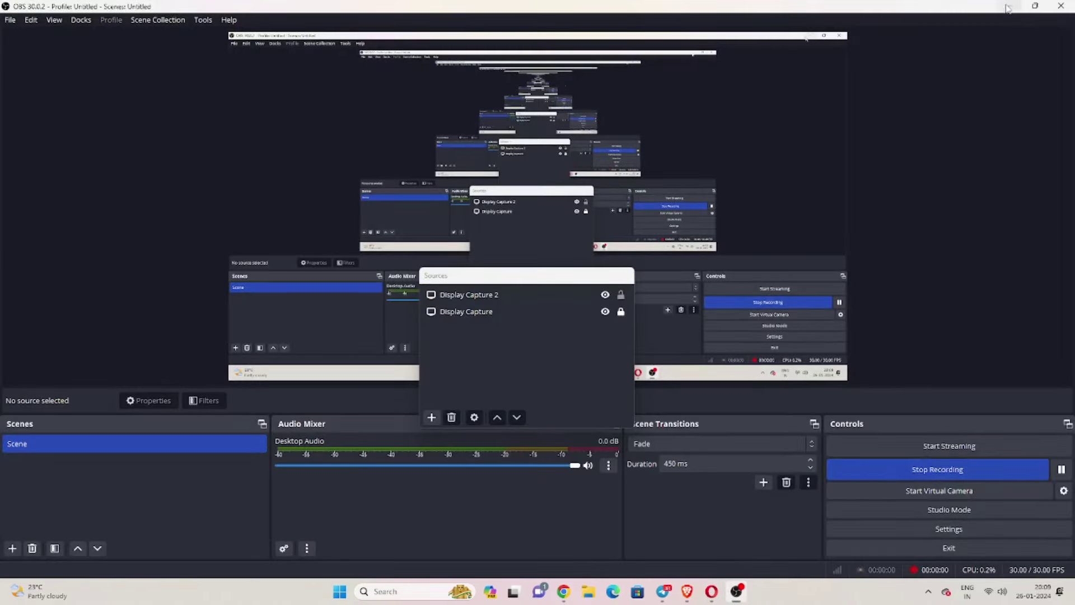
click(1009, 6)
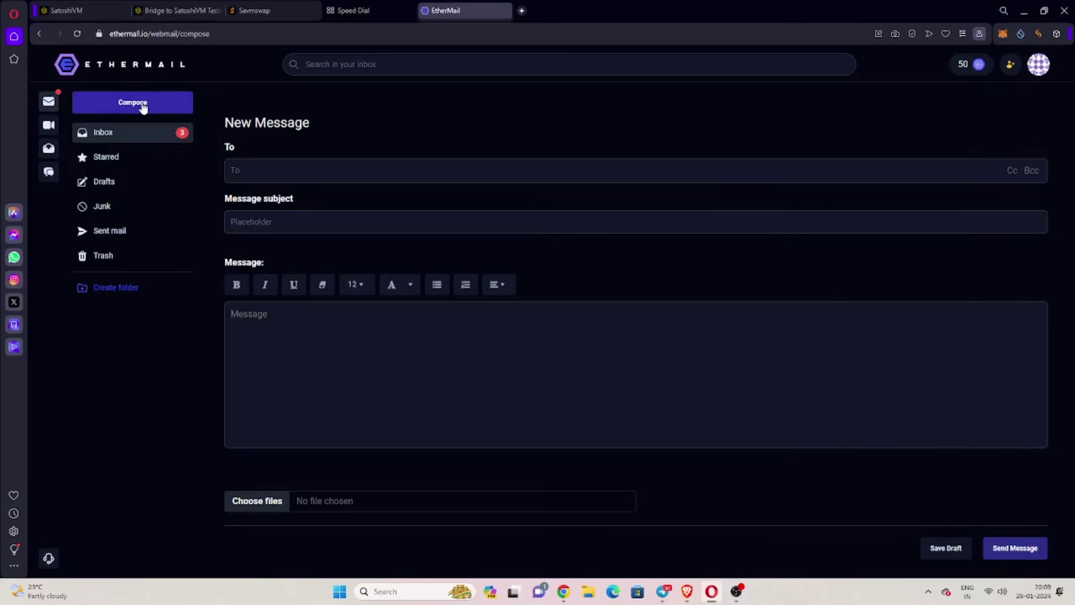
Paste the recipient's EtherMail address into the new message and send it with the subject "hi" and the text "hlo"
right_click(290, 167)
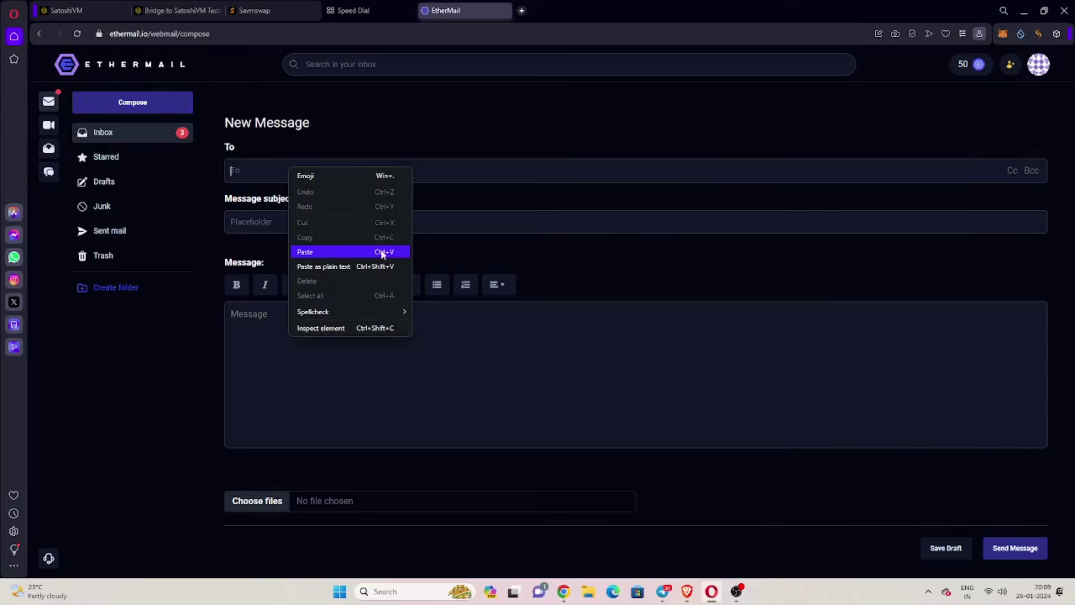
click(358, 250)
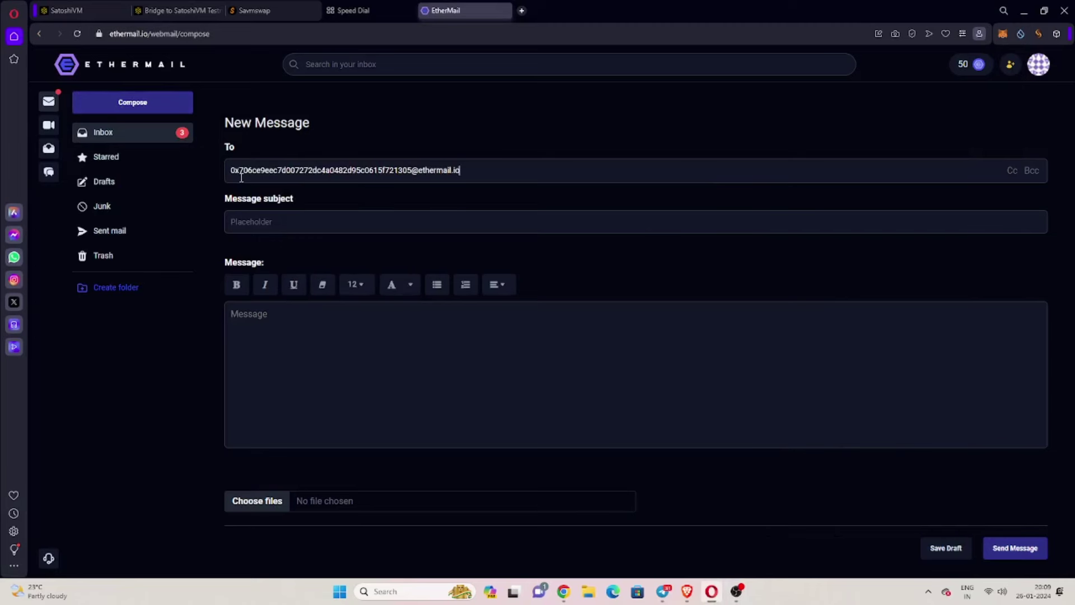
click(341, 225)
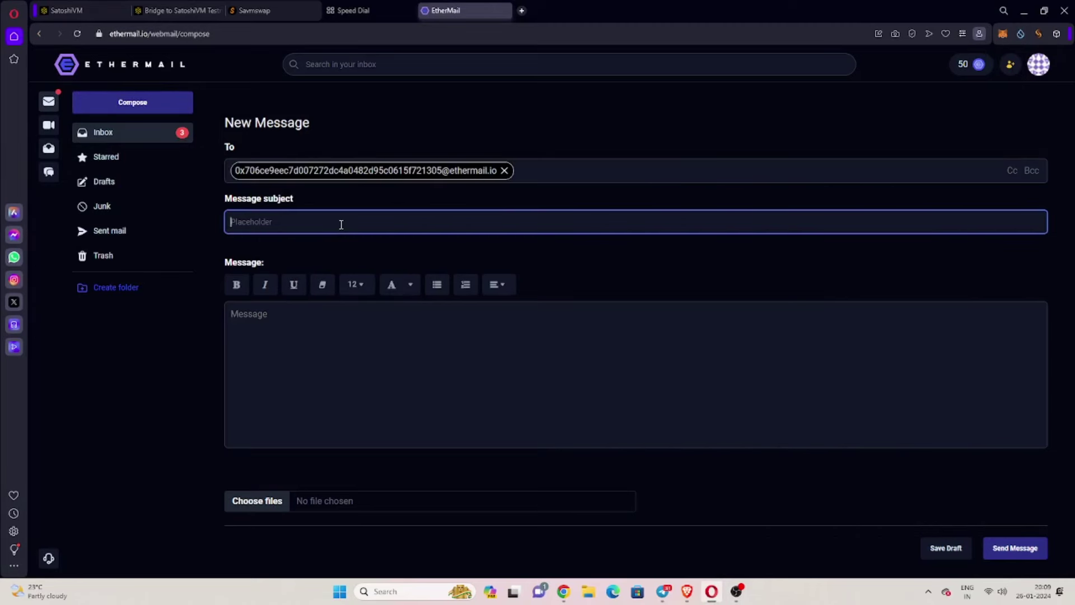
text(hi)
click(318, 338)
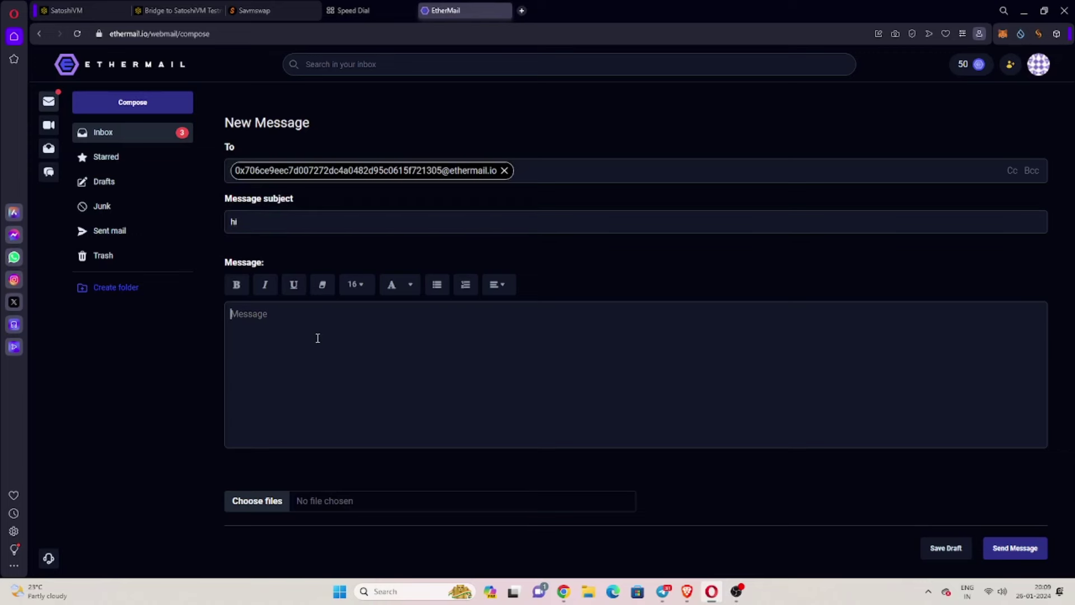
text(hlo)
click(1035, 547)
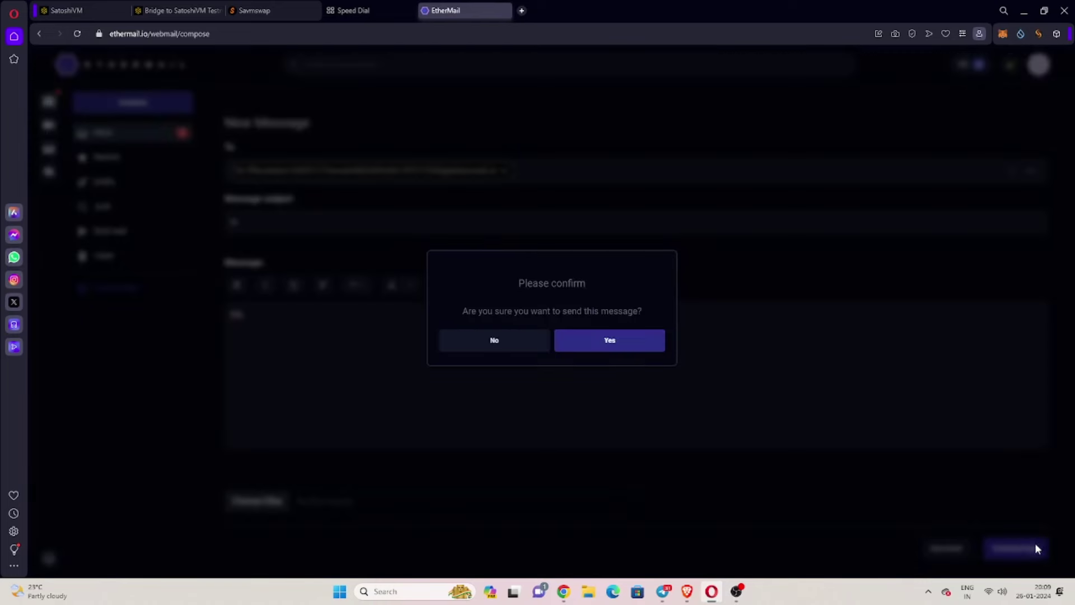
click(606, 343)
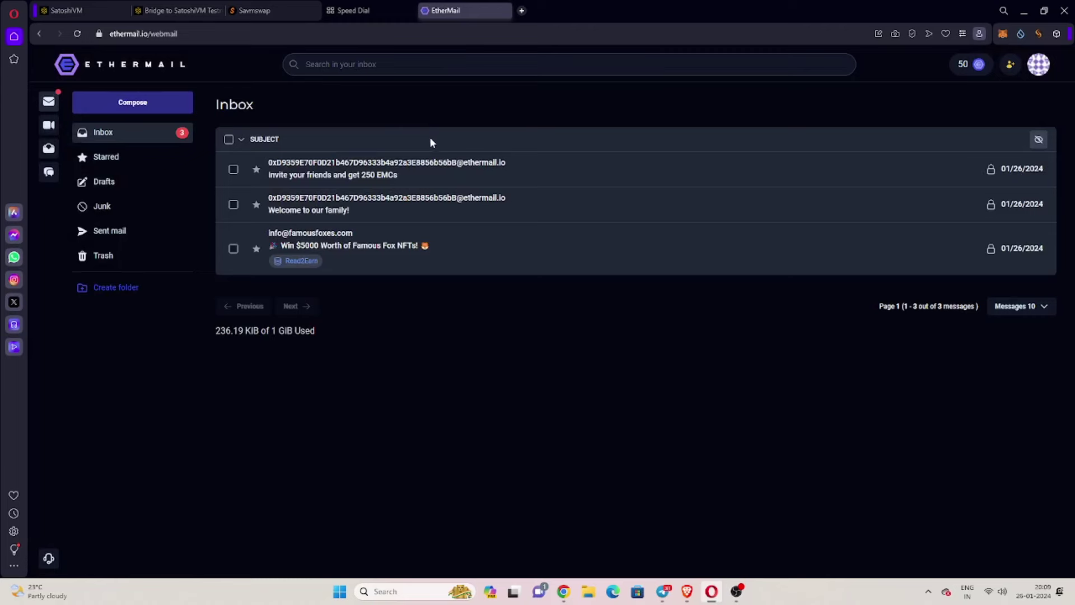
Check the Sent mail folder for the sent message, then return to the inbox and look at the account menu
click(122, 230)
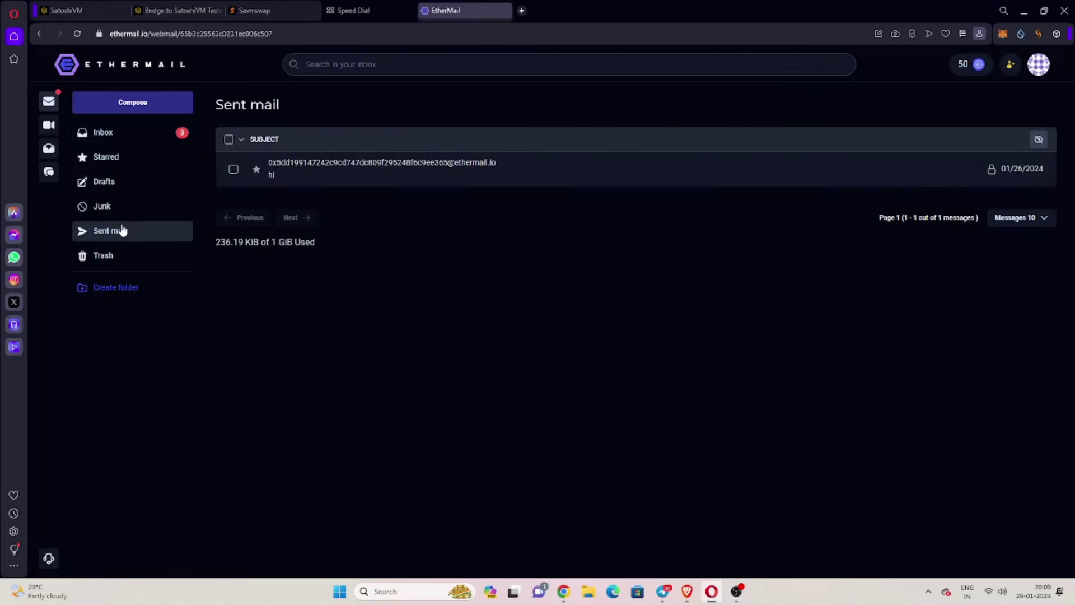
click(104, 138)
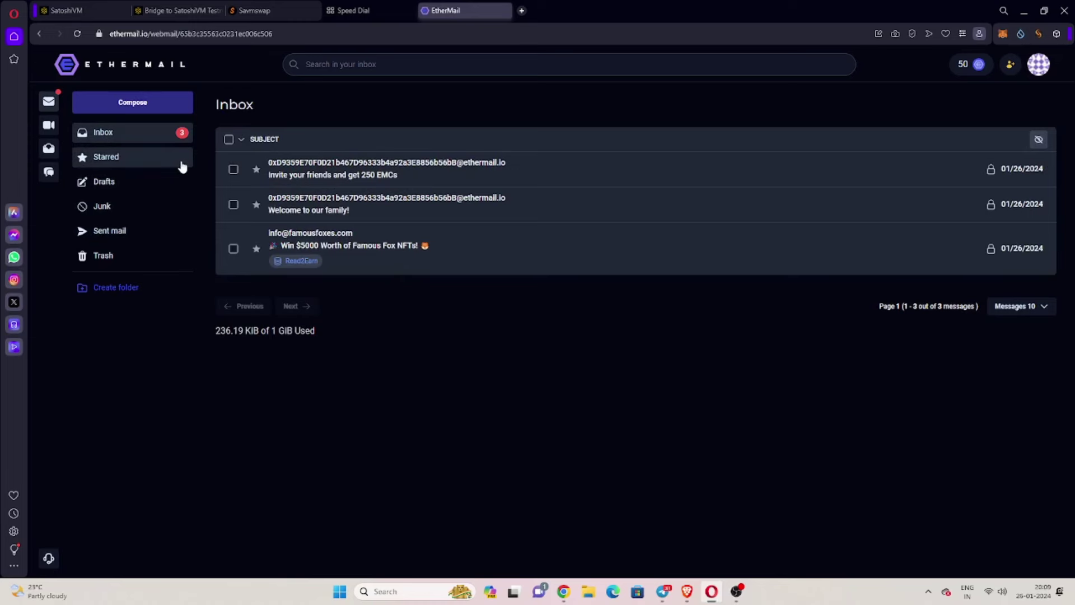
click(1037, 74)
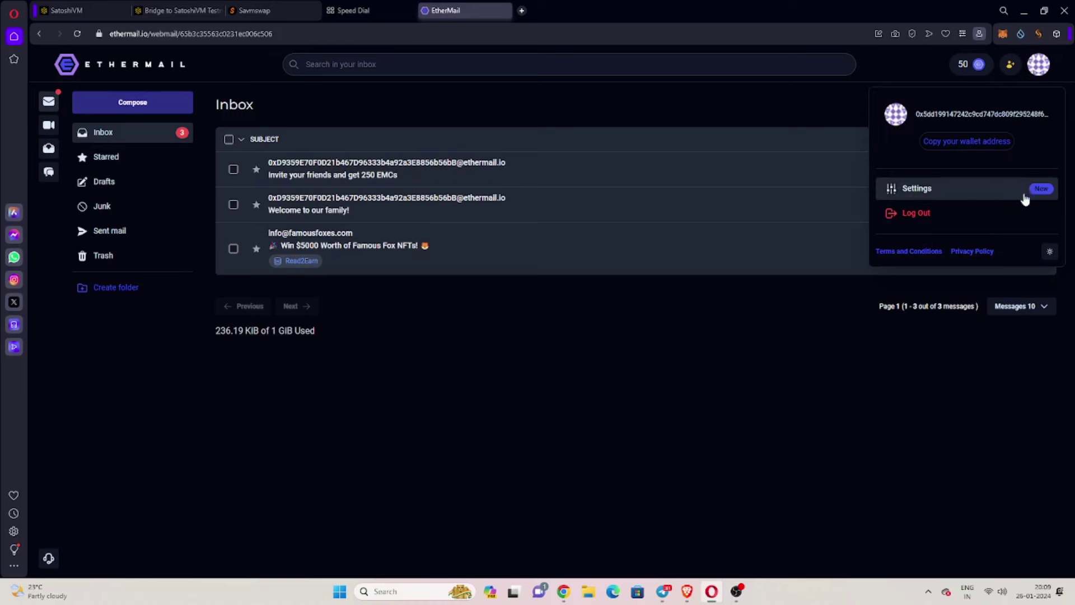
click(660, 302)
click(737, 592)
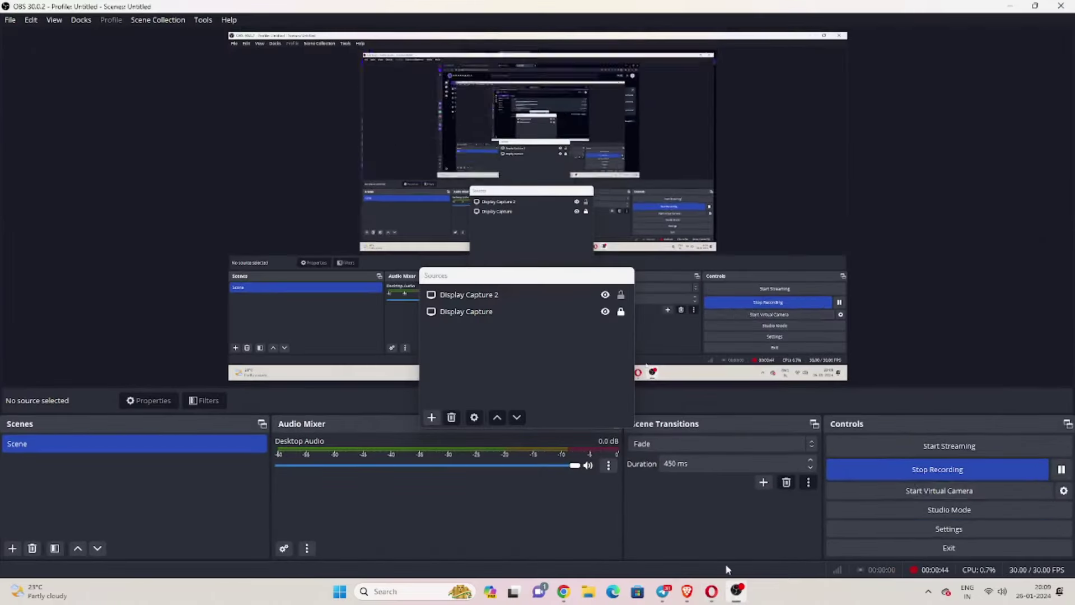
click(931, 470)
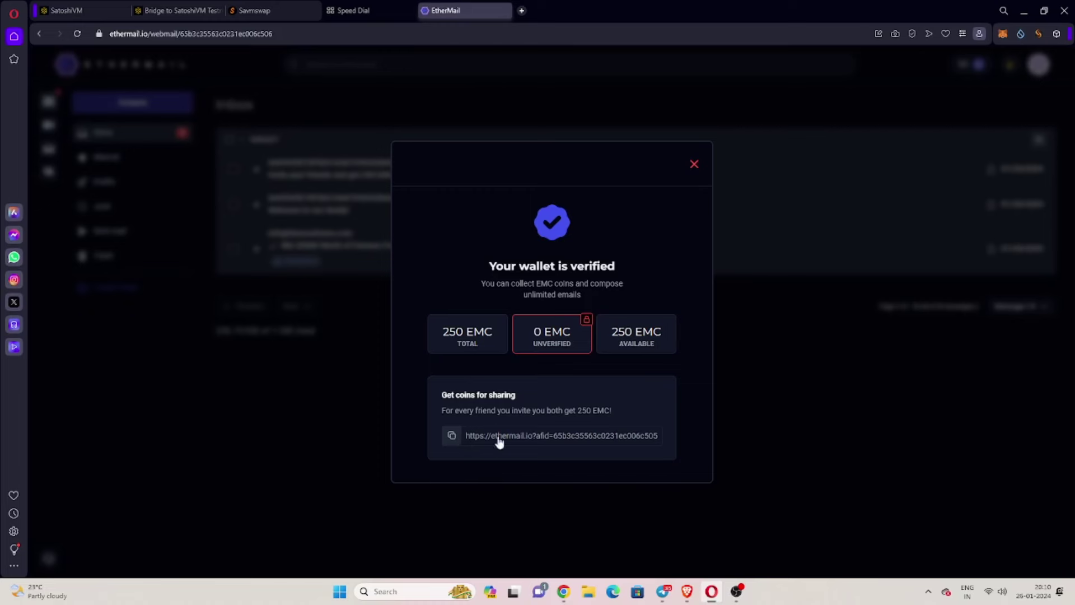
click(736, 590)
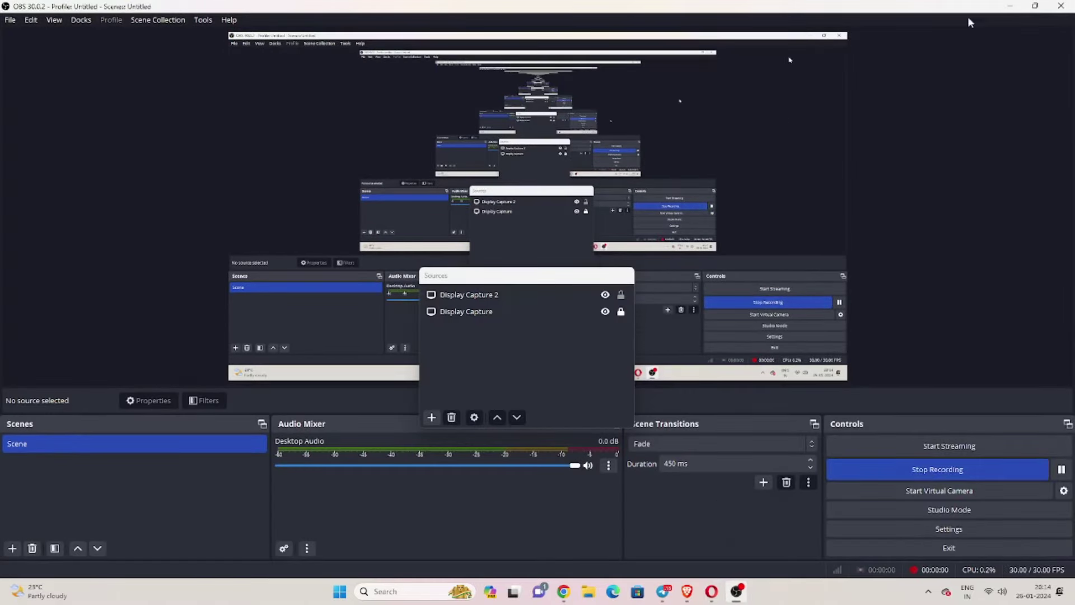
click(1011, 7)
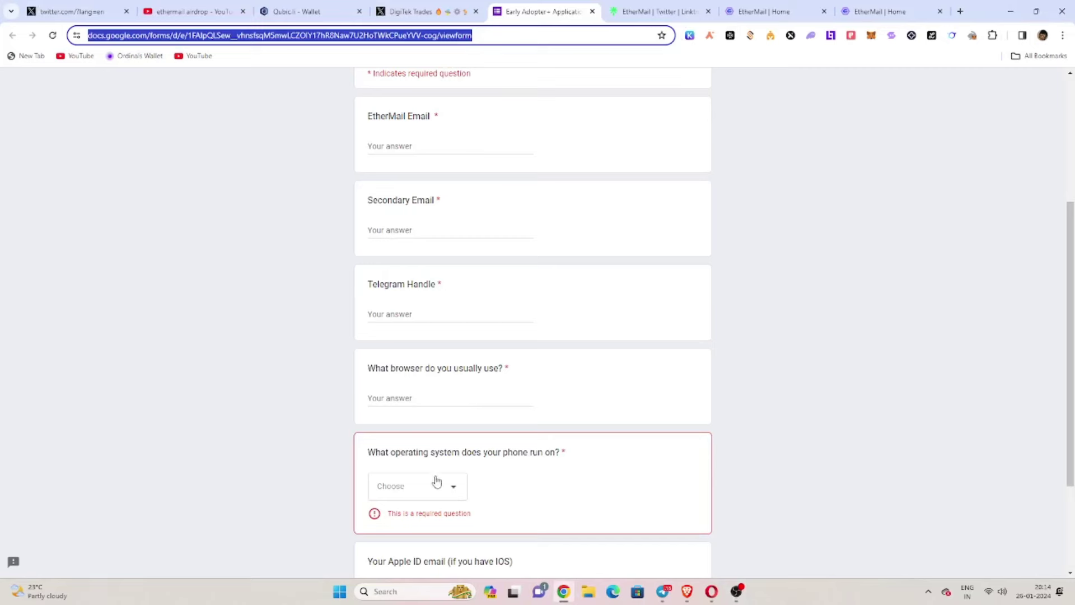
Review the questions in the Early Adopter application form, down to the Apple ID email
scroll(445, 498, down, 1)
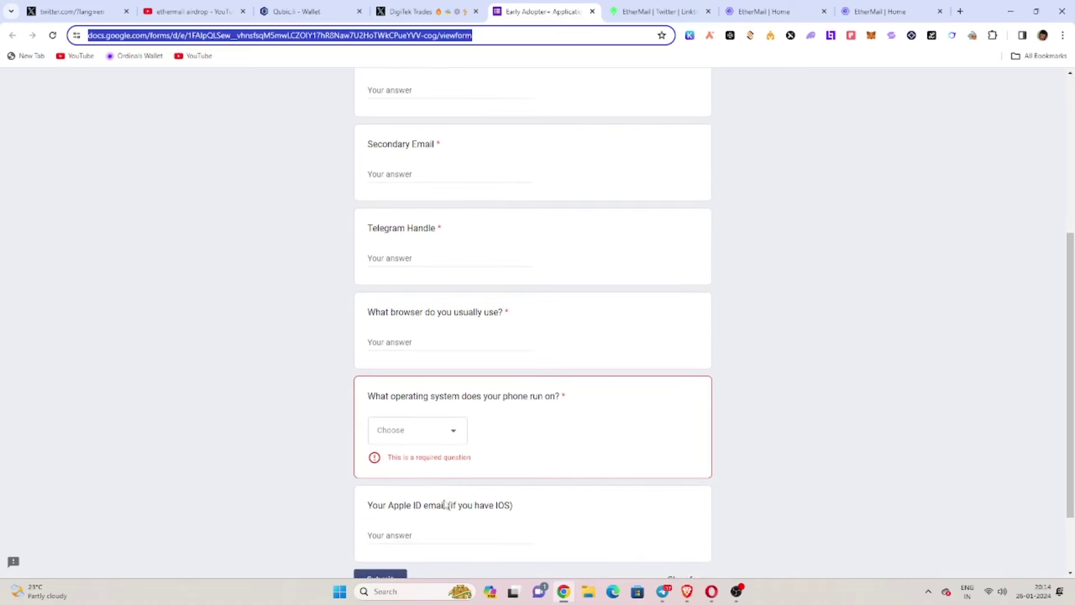
scroll(445, 503, down, 1)
scroll(408, 493, up, 1)
click(737, 592)
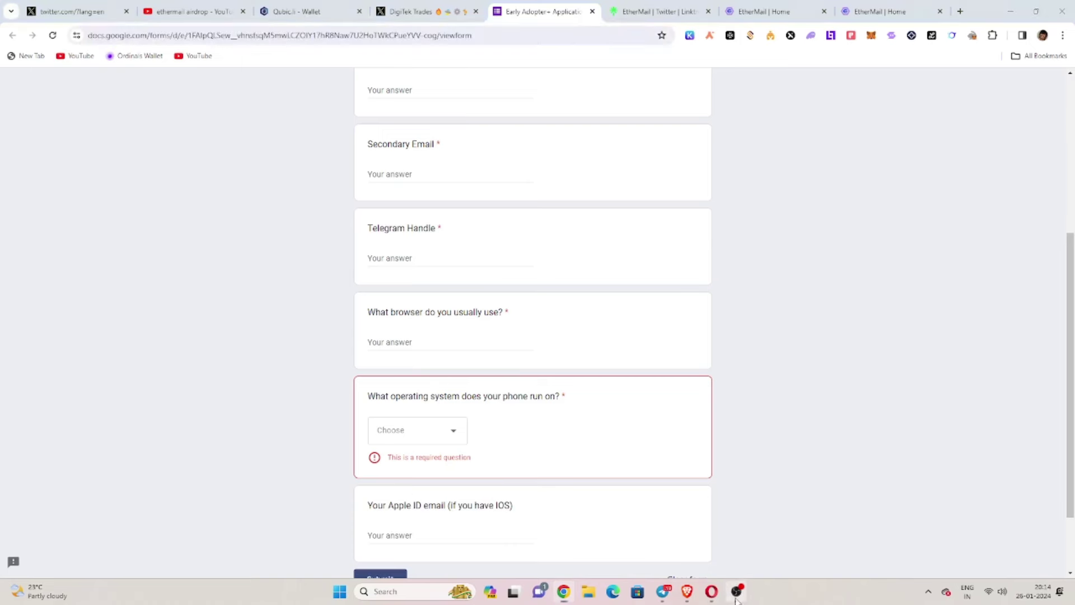
click(894, 476)
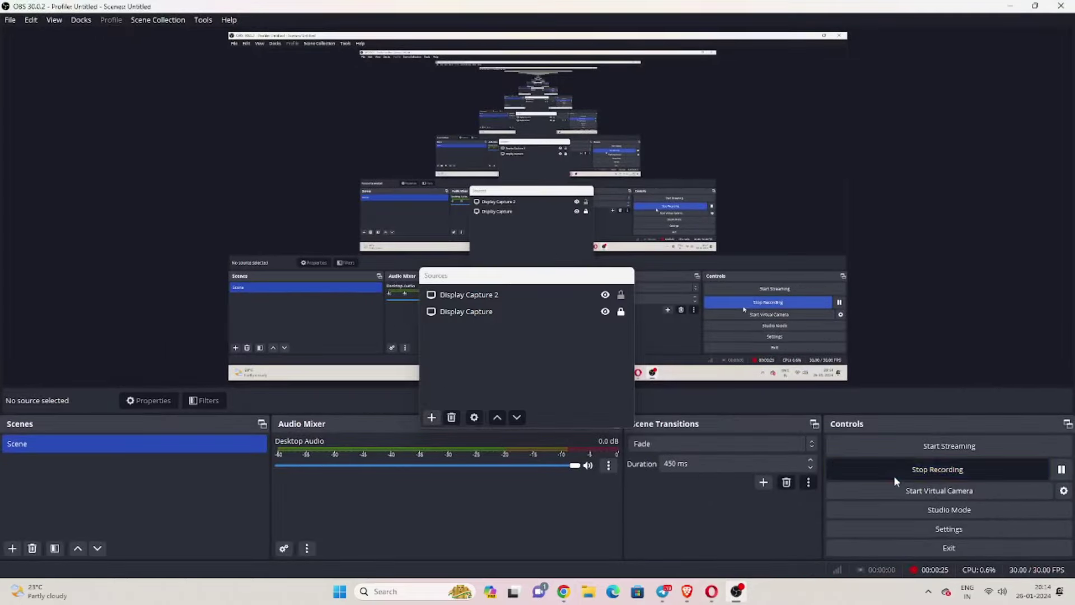